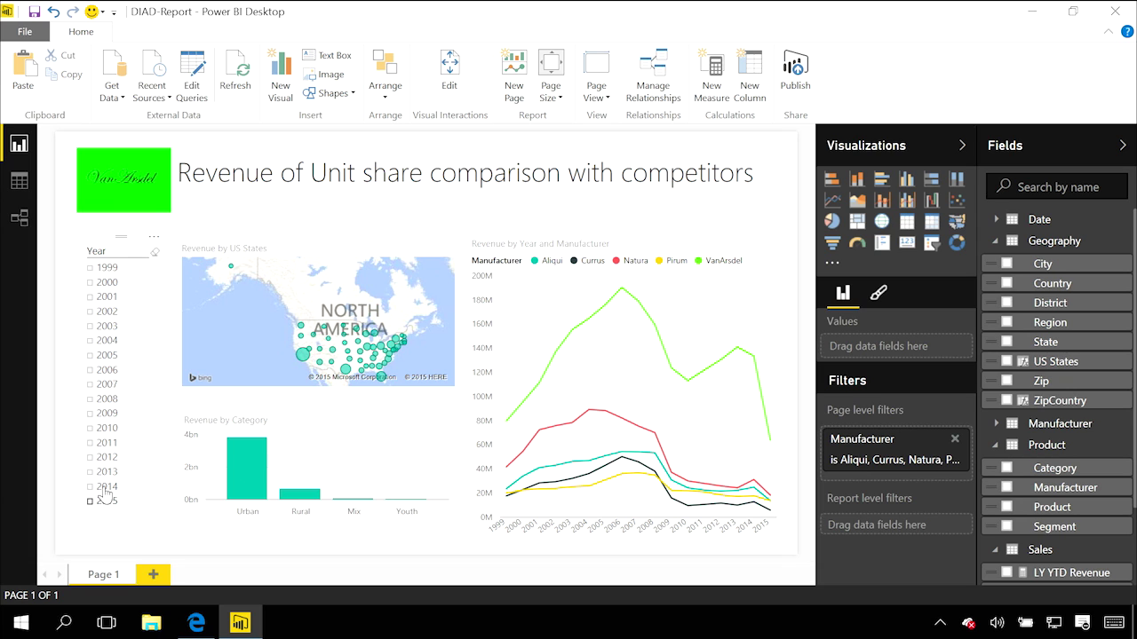
Filter the report to the year 2005 in the Year slicer
{"action": "left_click", "coordinate": [107, 358]}
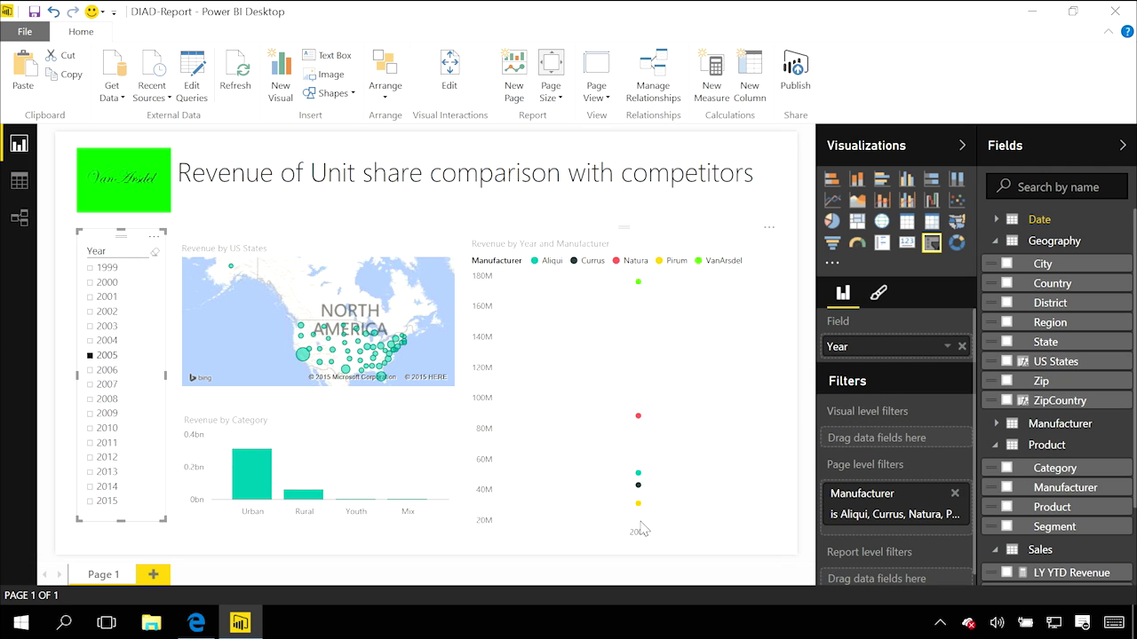
Try 2008, clear the year filter to show all years, then cross-filter by the CA bubble
{"action": "left_click", "coordinate": [105, 399]}
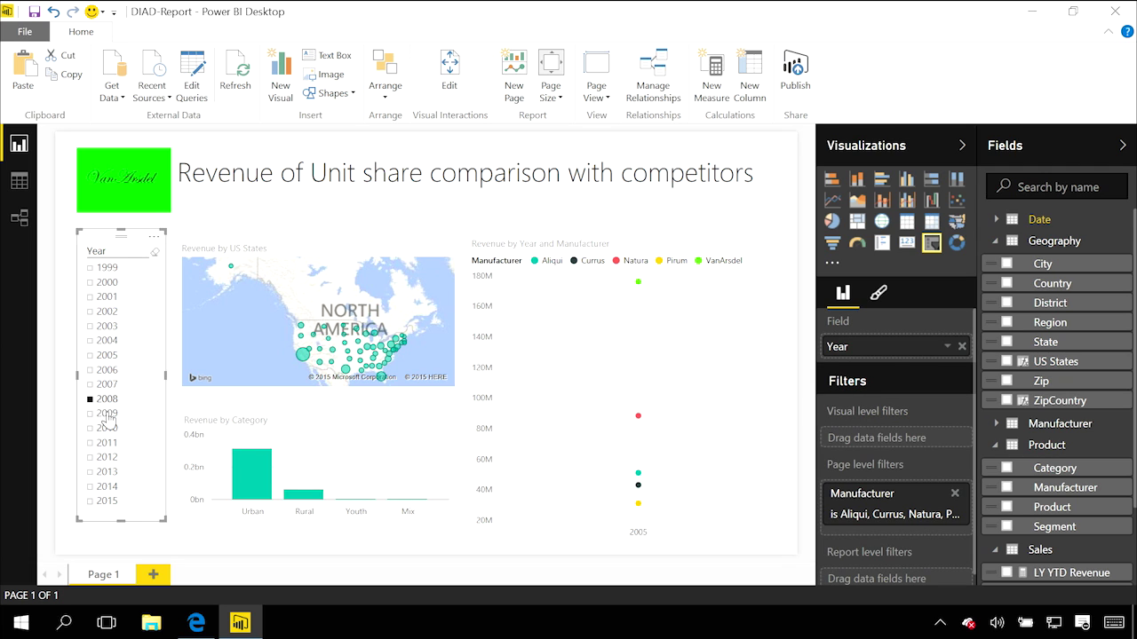
{"action": "left_click", "coordinate": [108, 415]}
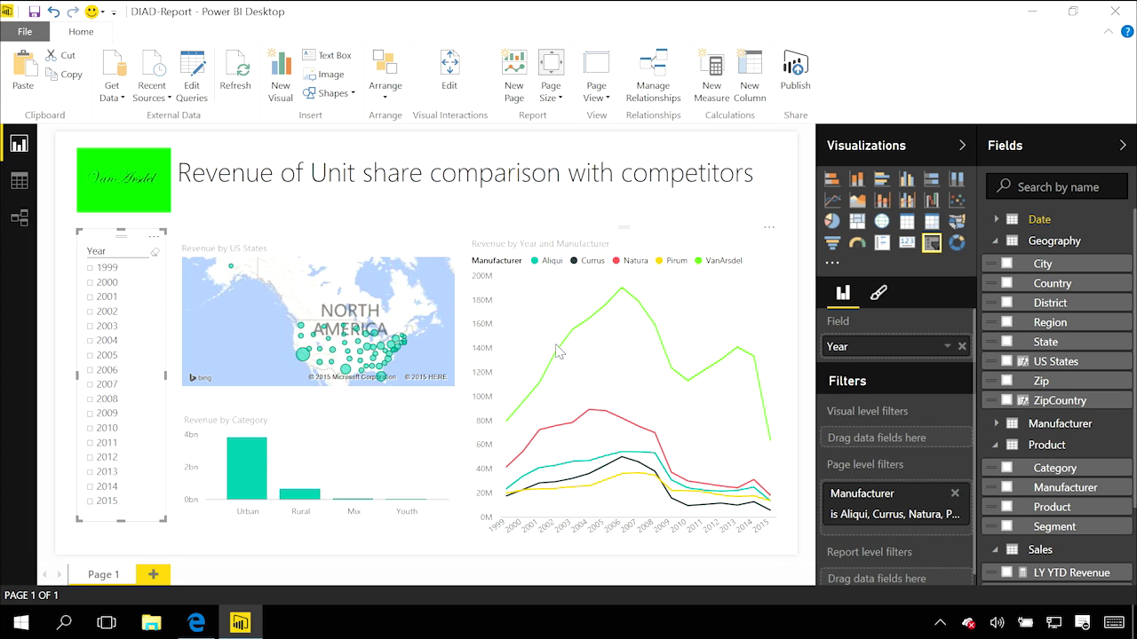
{"action": "left_click", "coordinate": [303, 356]}
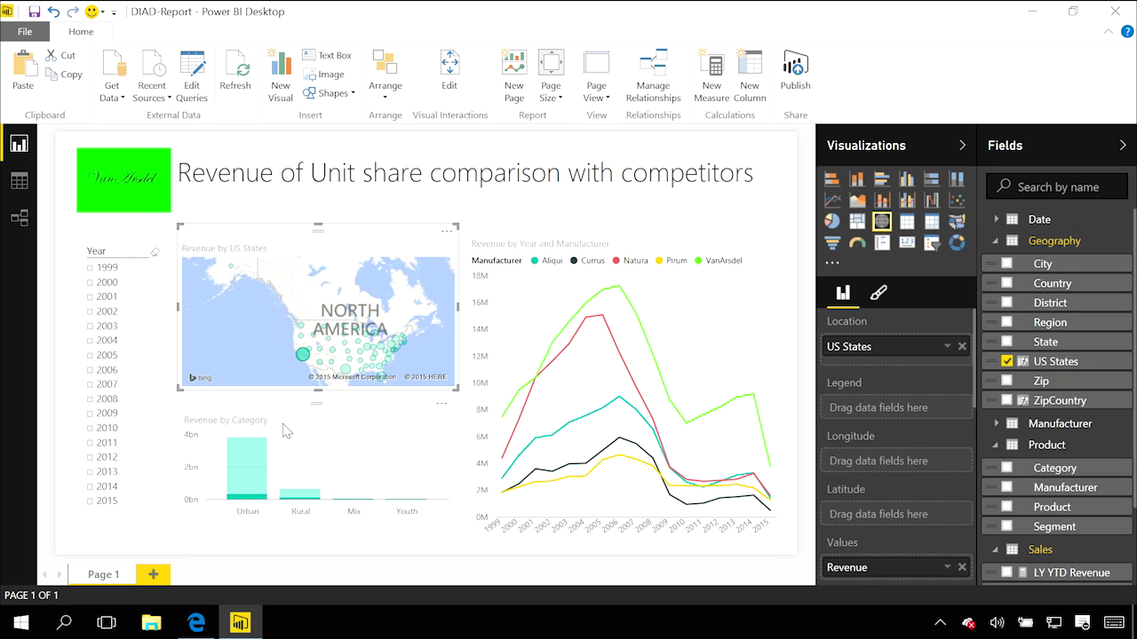
{"action": "left_click", "coordinate": [345, 370]}
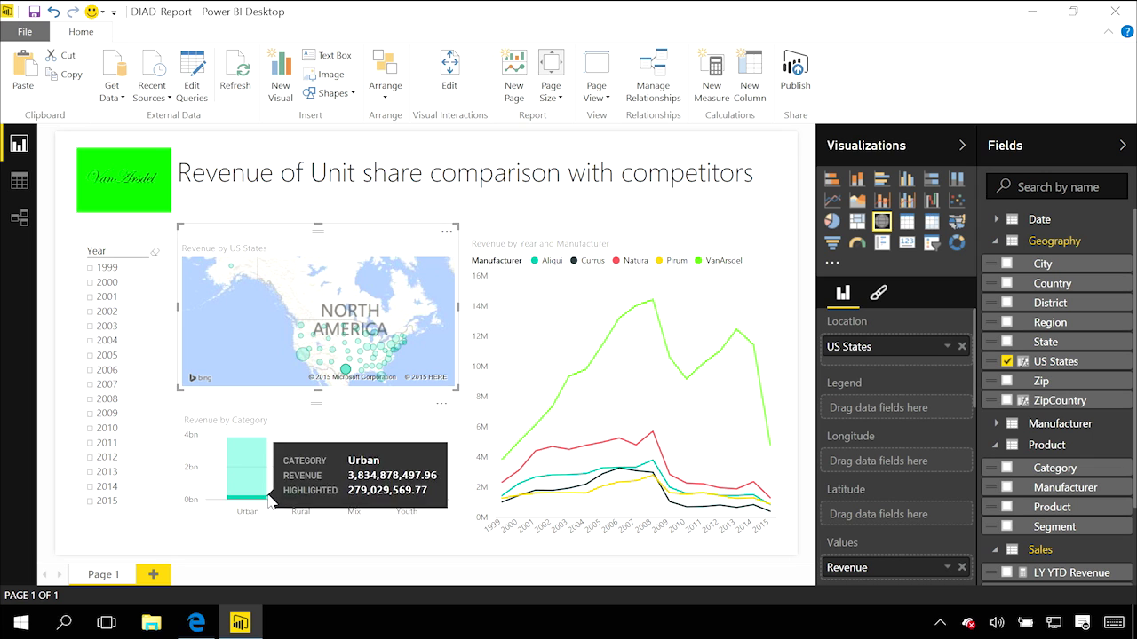
{"action": "left_click", "coordinate": [385, 350]}
{"action": "left_click", "coordinate": [380, 345]}
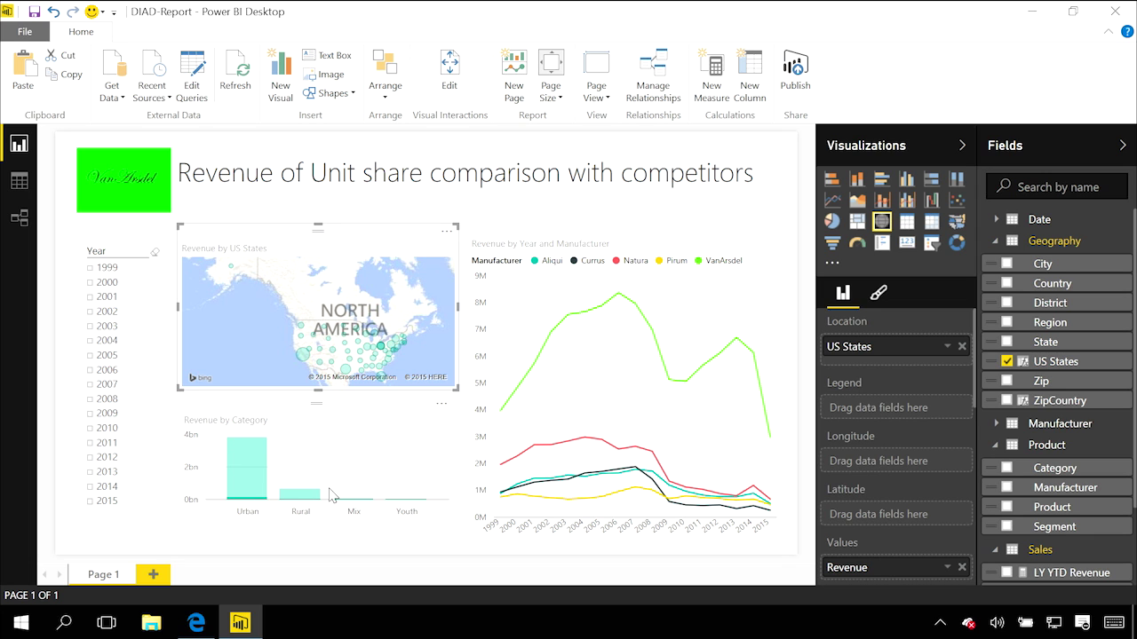
{"action": "left_click", "coordinate": [391, 347]}
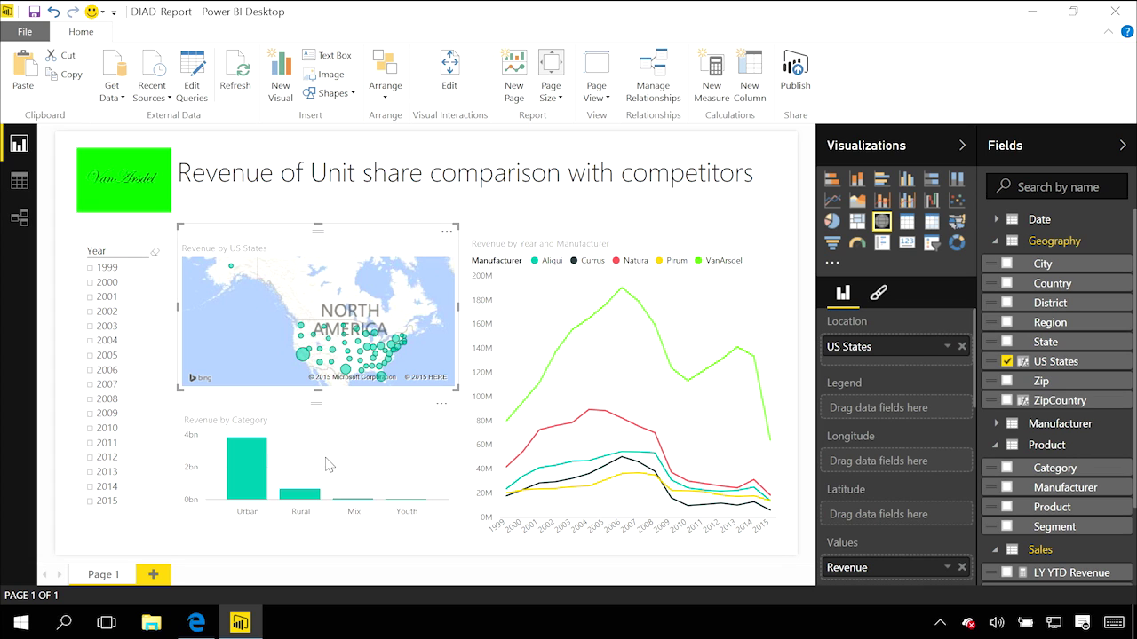
{"action": "left_click", "coordinate": [145, 246]}
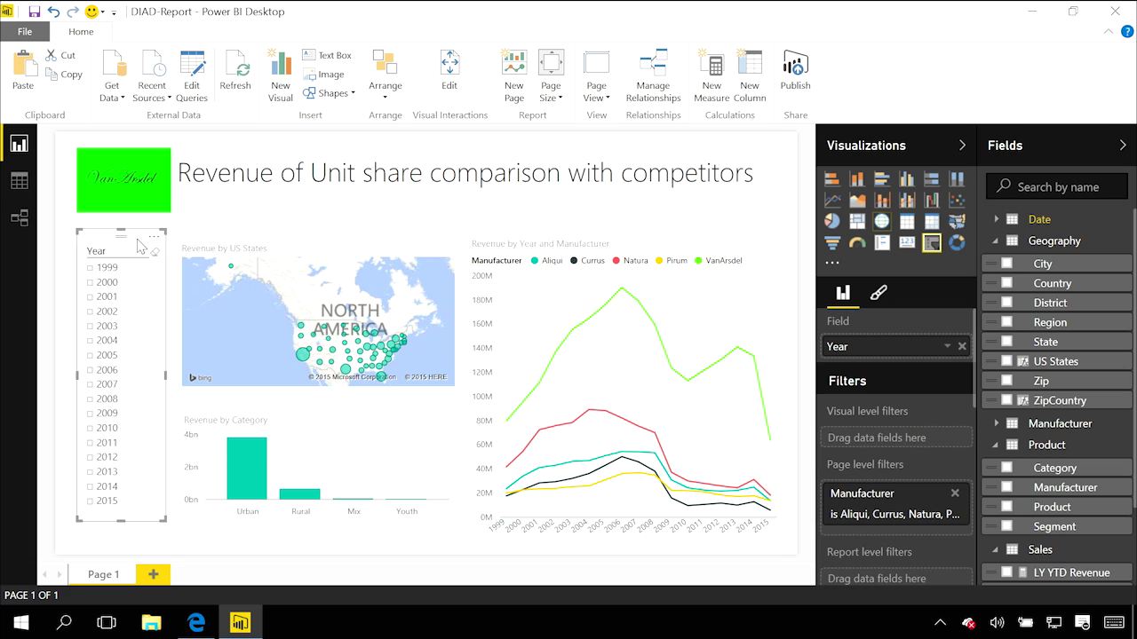
{"action": "left_click", "coordinate": [450, 89]}
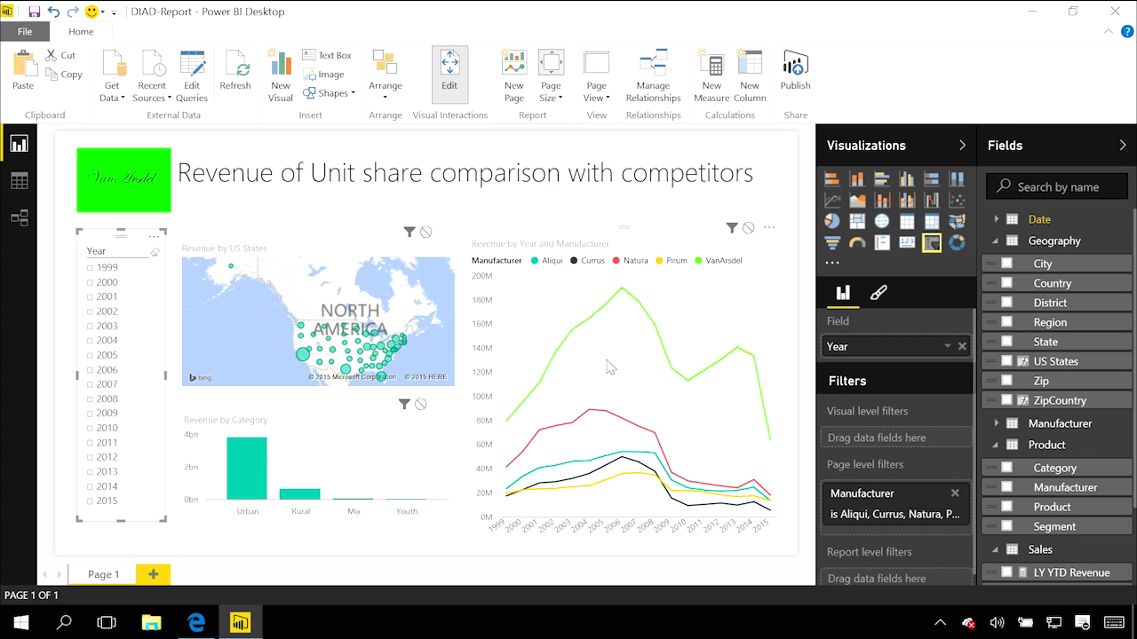
Set the Year slicer's interaction with the line chart to None, then test it with 2002
{"action": "left_click", "coordinate": [748, 230]}
{"action": "left_click", "coordinate": [106, 312]}
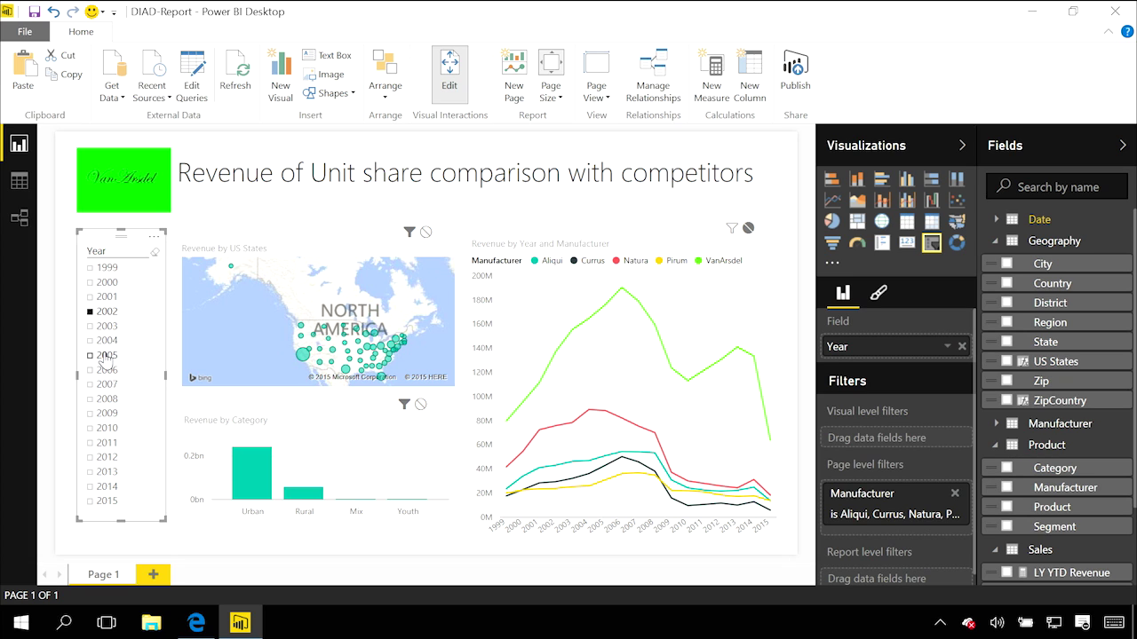
Test years 2008, 2010 and 1999 against the unchanged line chart, then clear the year filter
{"action": "left_click", "coordinate": [106, 399]}
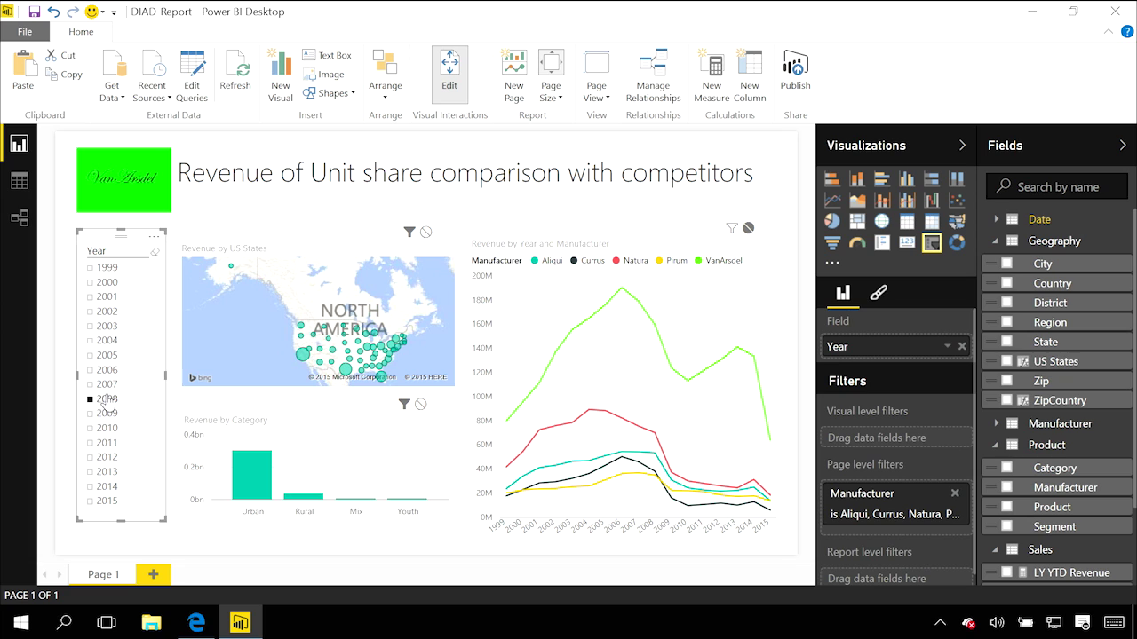
{"action": "left_click", "coordinate": [107, 428]}
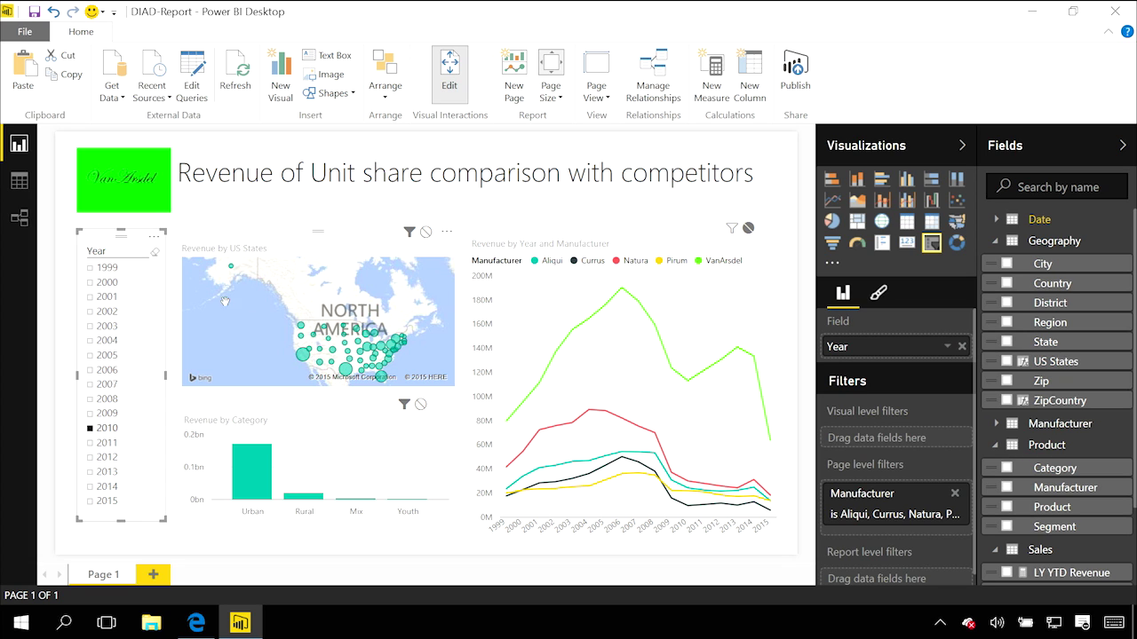
{"action": "left_click", "coordinate": [108, 268]}
{"action": "left_click", "coordinate": [109, 271]}
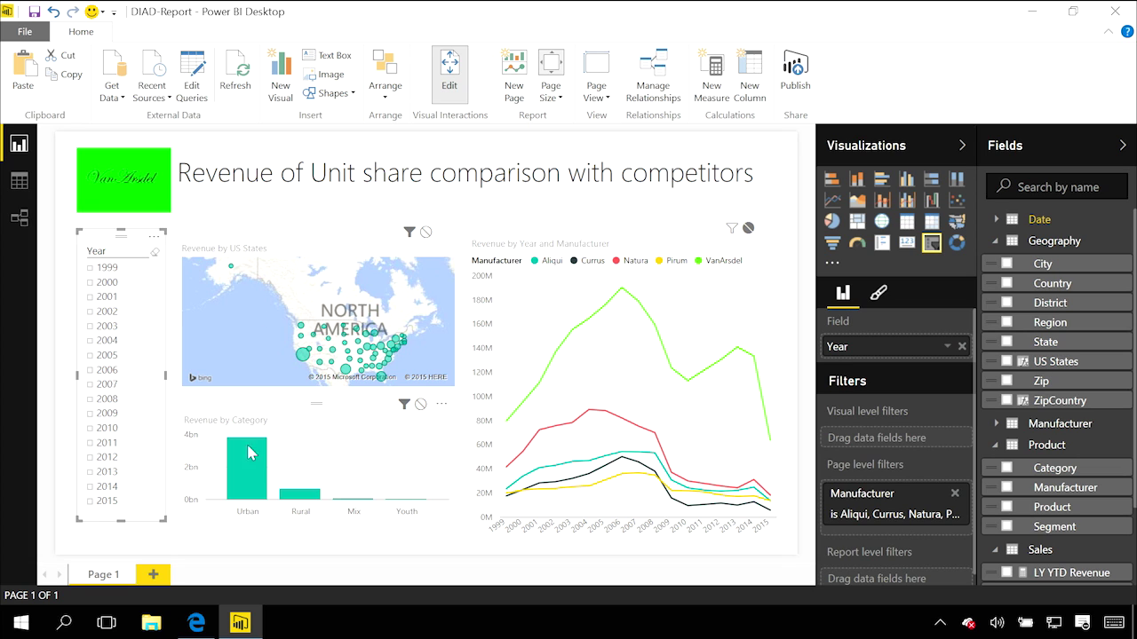
{"action": "left_click", "coordinate": [310, 242]}
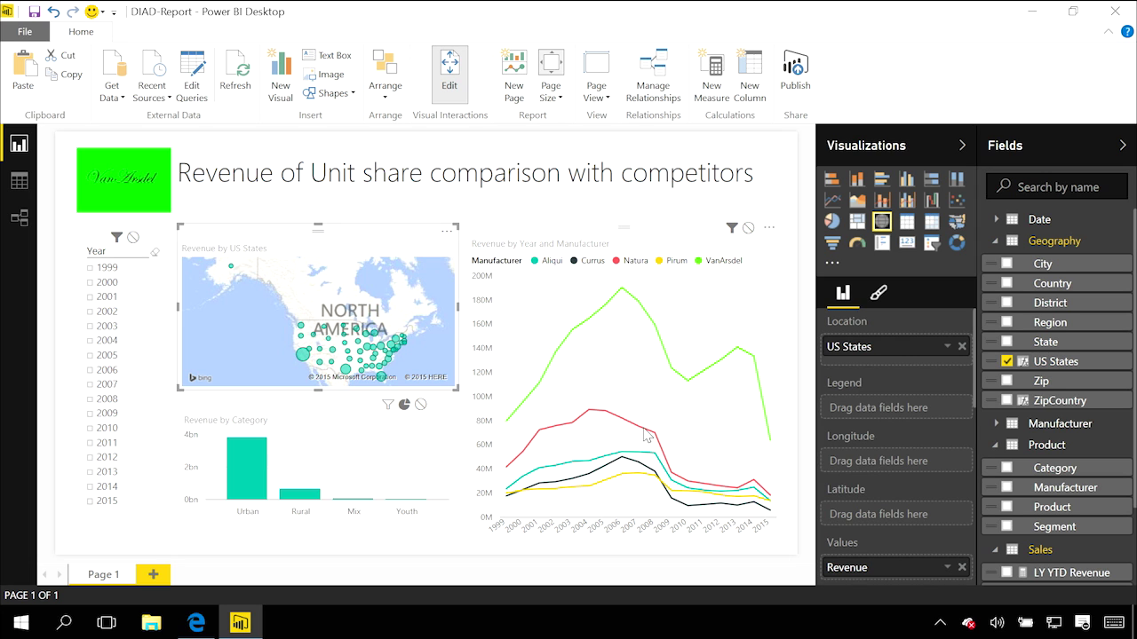
Cross-filter the visuals by the CA map bubble, then clear the California selection
{"action": "left_click", "coordinate": [304, 357]}
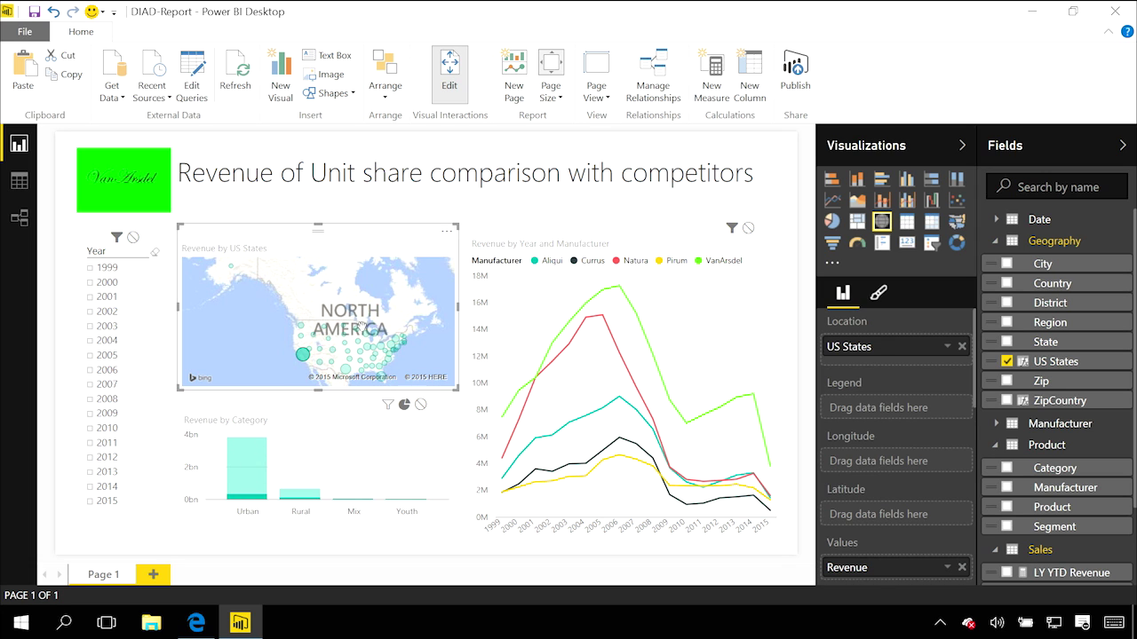
{"action": "left_click", "coordinate": [304, 357]}
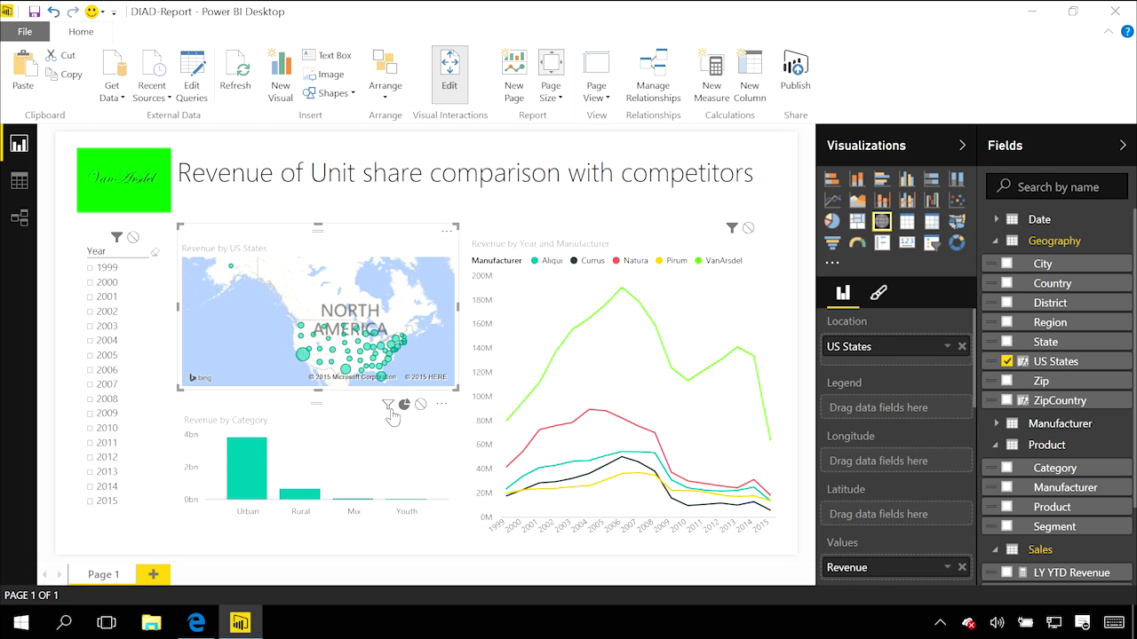
Make the map filter the Revenue by Category chart and test with CA, NY and other states
{"action": "left_click", "coordinate": [389, 406]}
{"action": "left_click", "coordinate": [303, 355]}
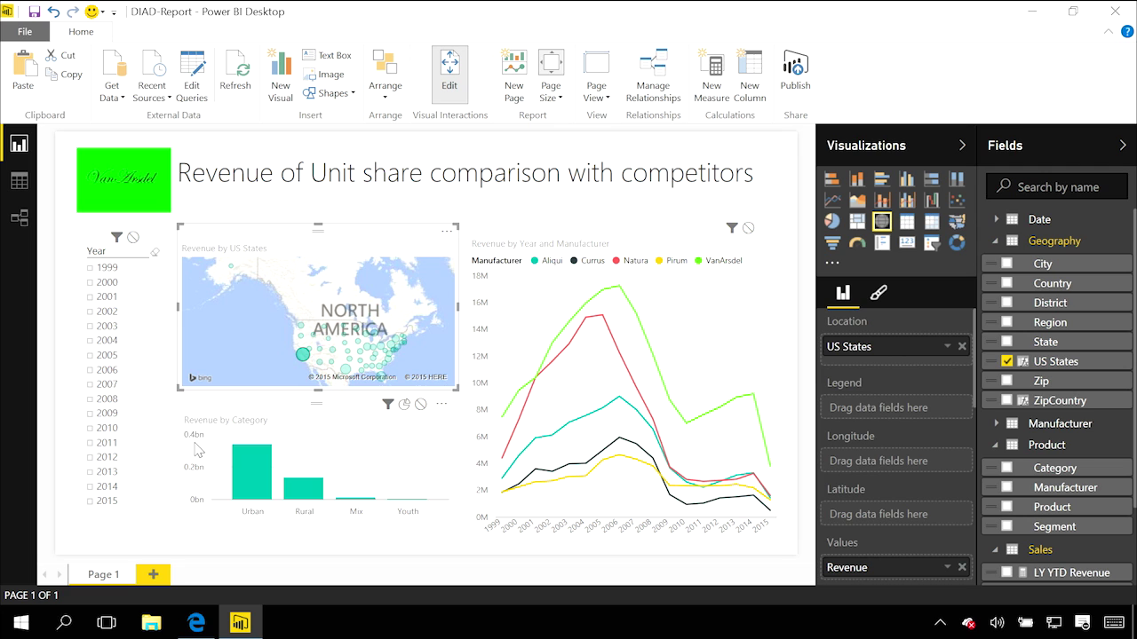
{"action": "left_click", "coordinate": [344, 345]}
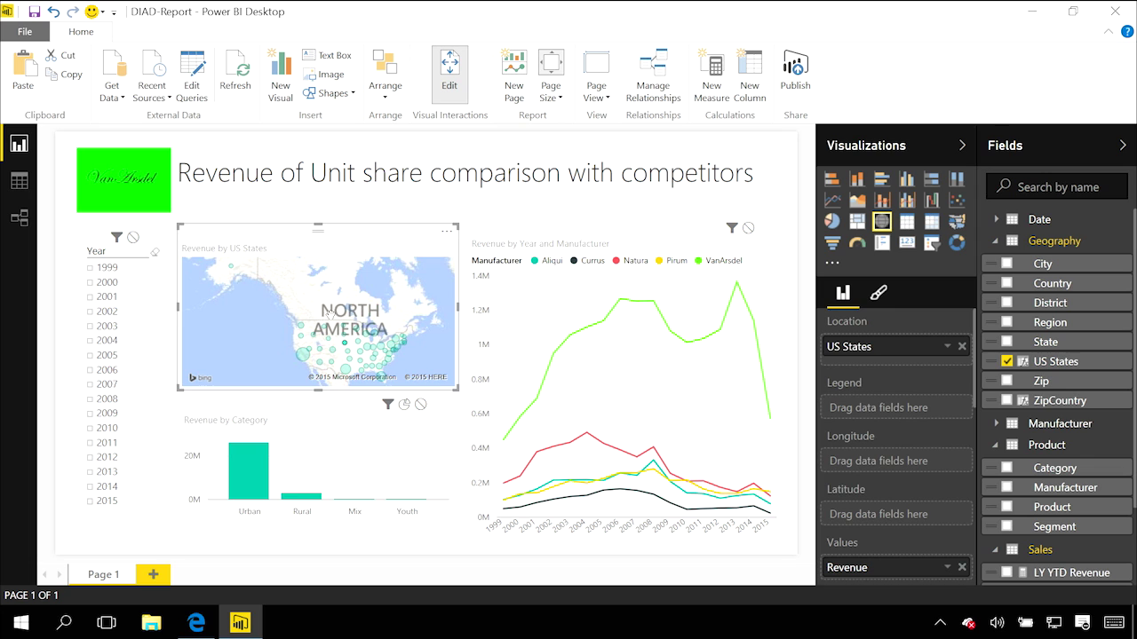
{"action": "left_click", "coordinate": [302, 327]}
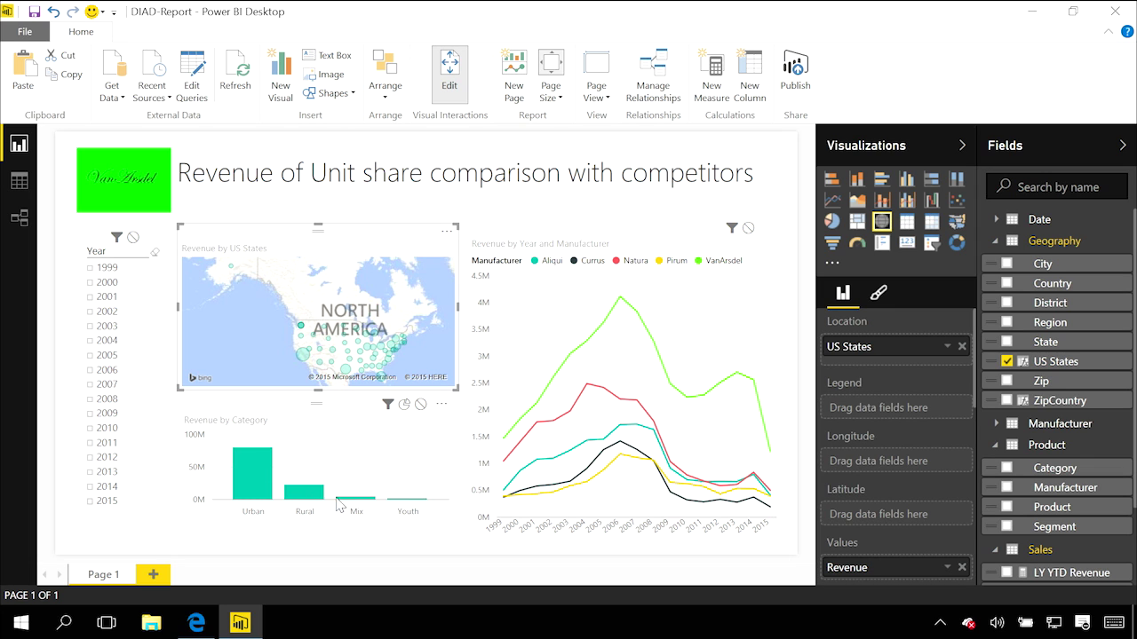
{"action": "left_click", "coordinate": [396, 345]}
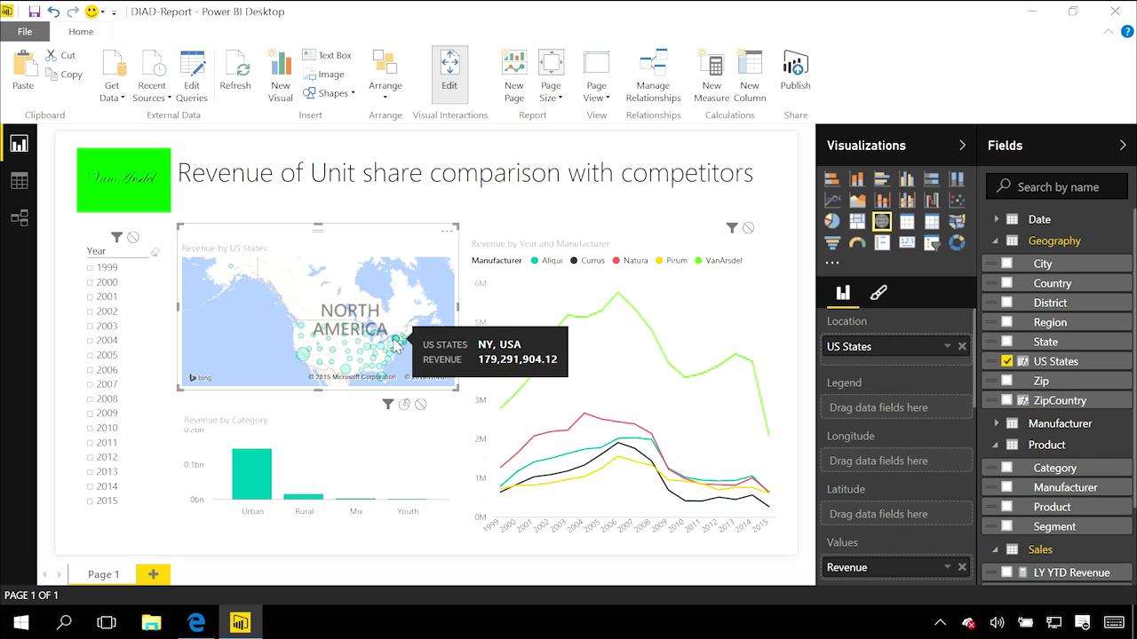
{"action": "left_click", "coordinate": [345, 370]}
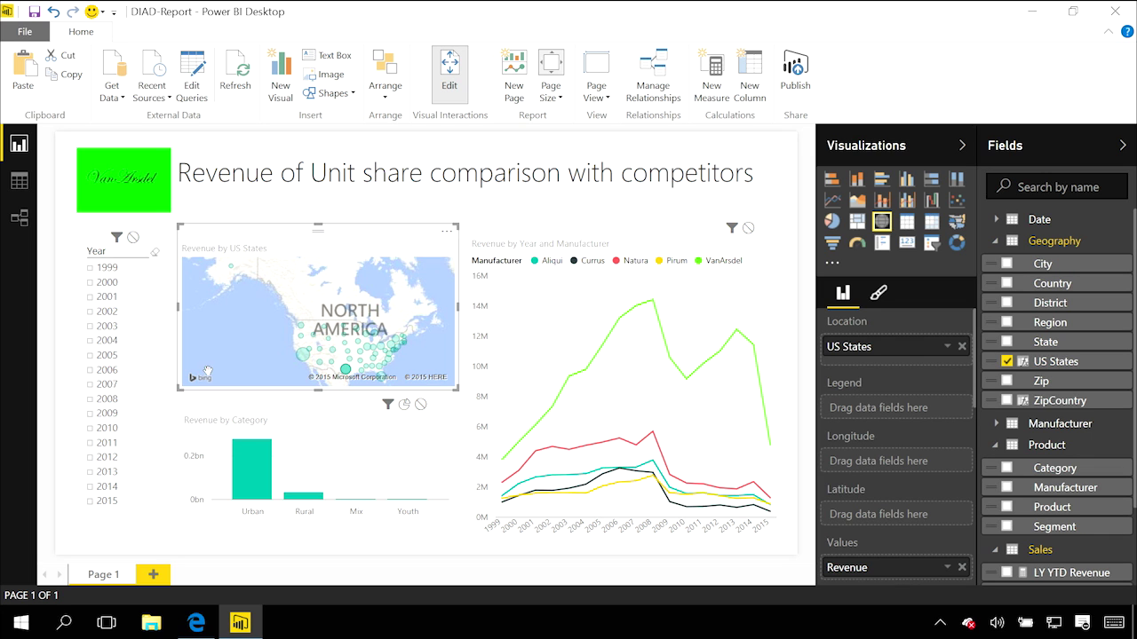
Limit the report to 2003 in the Year slicer after trying 2006 and 2010
{"action": "left_click", "coordinate": [95, 371]}
{"action": "left_click", "coordinate": [108, 427]}
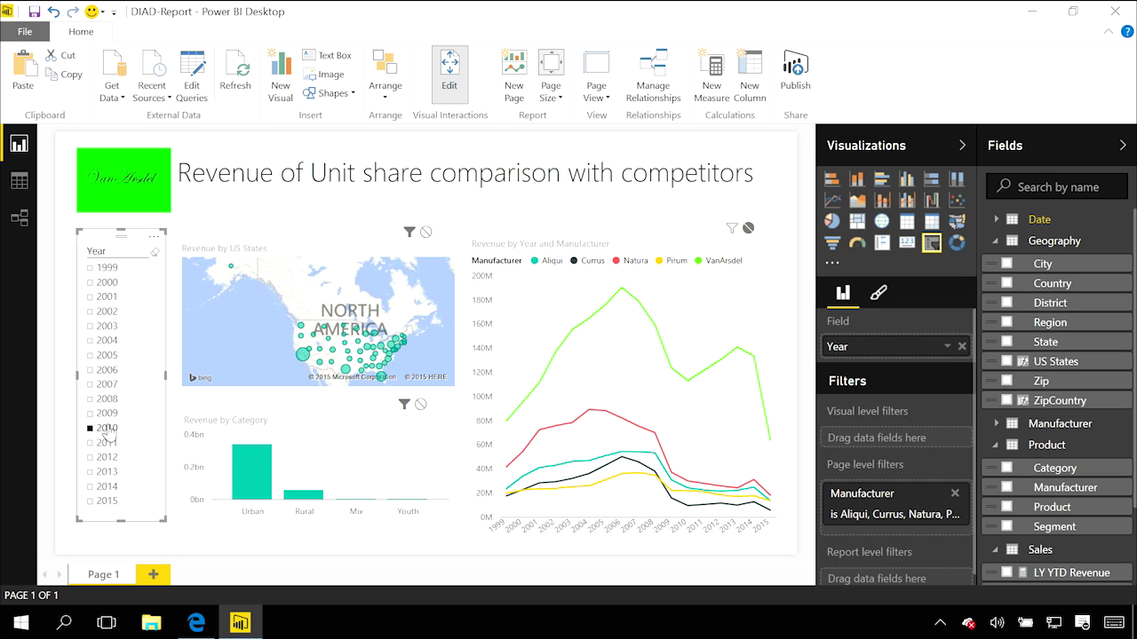
{"action": "left_click", "coordinate": [106, 327]}
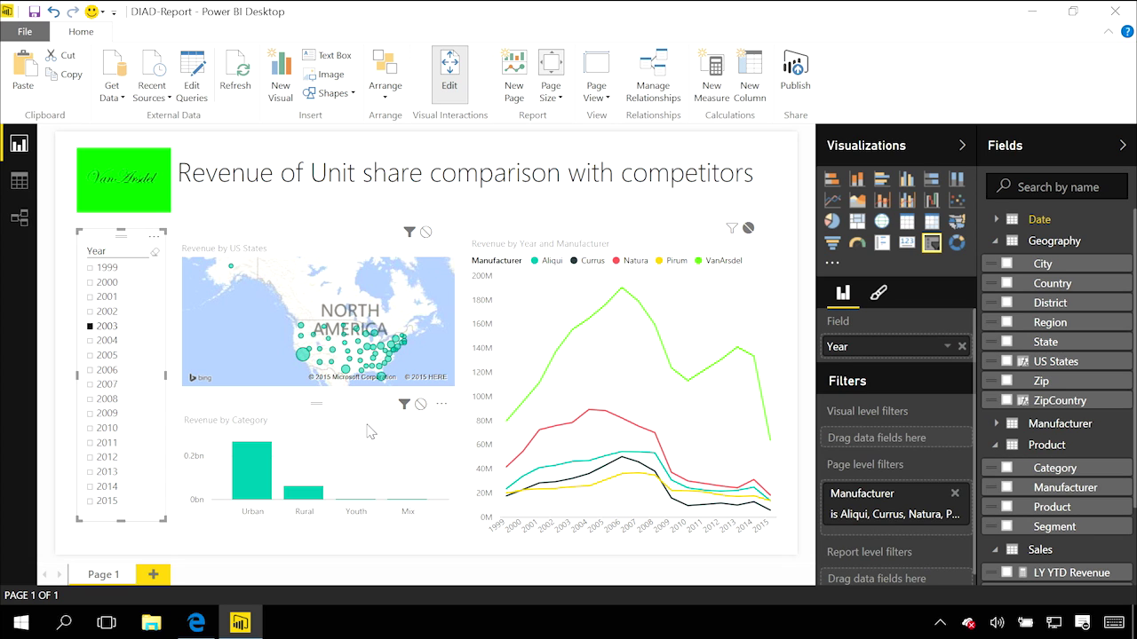
{"action": "left_click", "coordinate": [287, 208]}
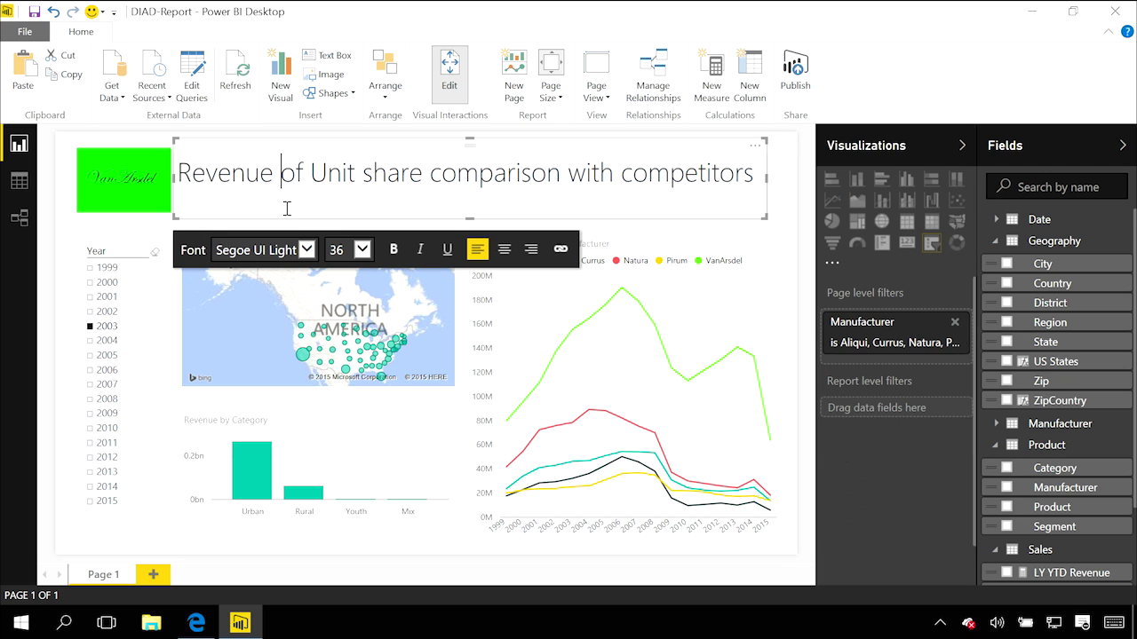
Draw a rectangle around the Year slicer, map and category chart, and turn its fill off
{"action": "left_click", "coordinate": [156, 226]}
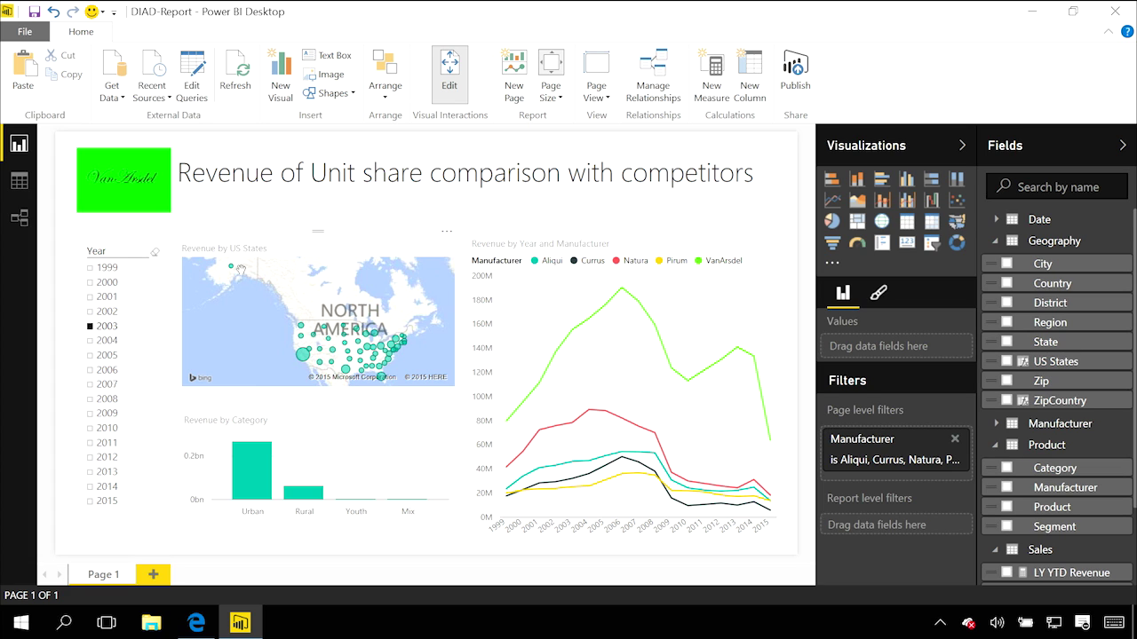
{"action": "left_click", "coordinate": [336, 93]}
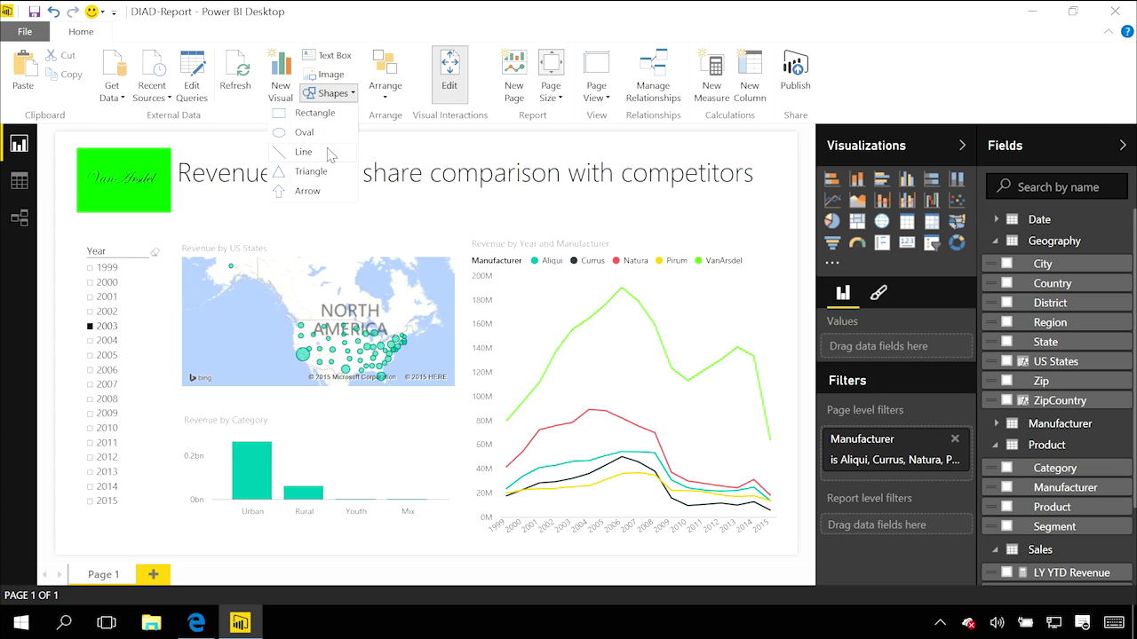
{"action": "left_click", "coordinate": [316, 113]}
{"action": "left_click_drag", "start_coordinate": [287, 249], "coordinate": [216, 258]}
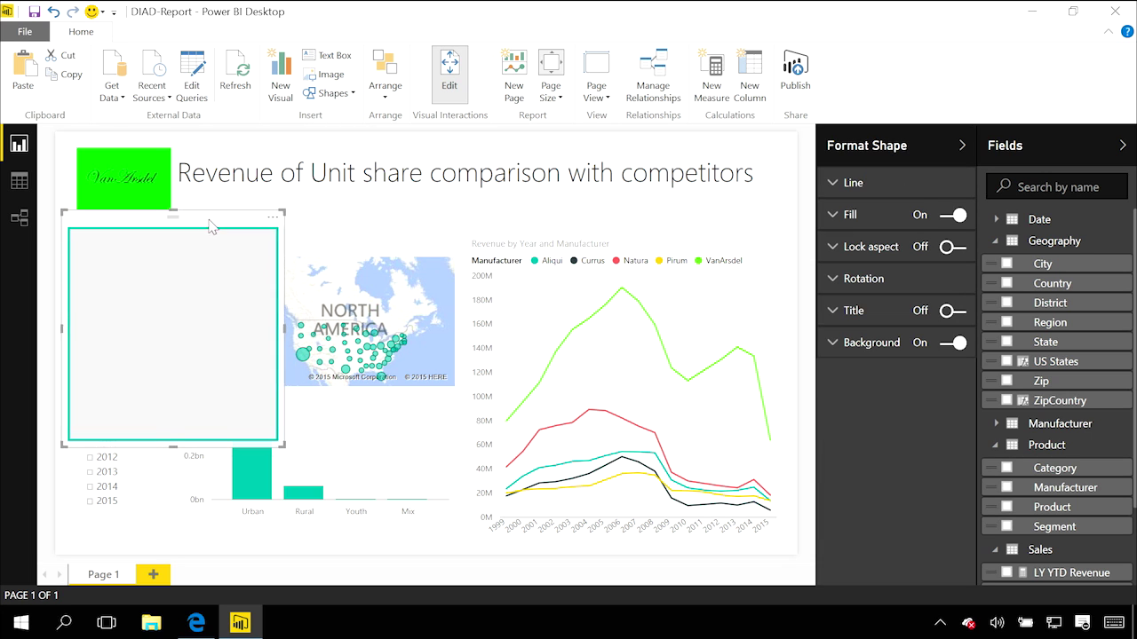
{"action": "left_click_drag", "start_coordinate": [280, 445], "coordinate": [471, 540]}
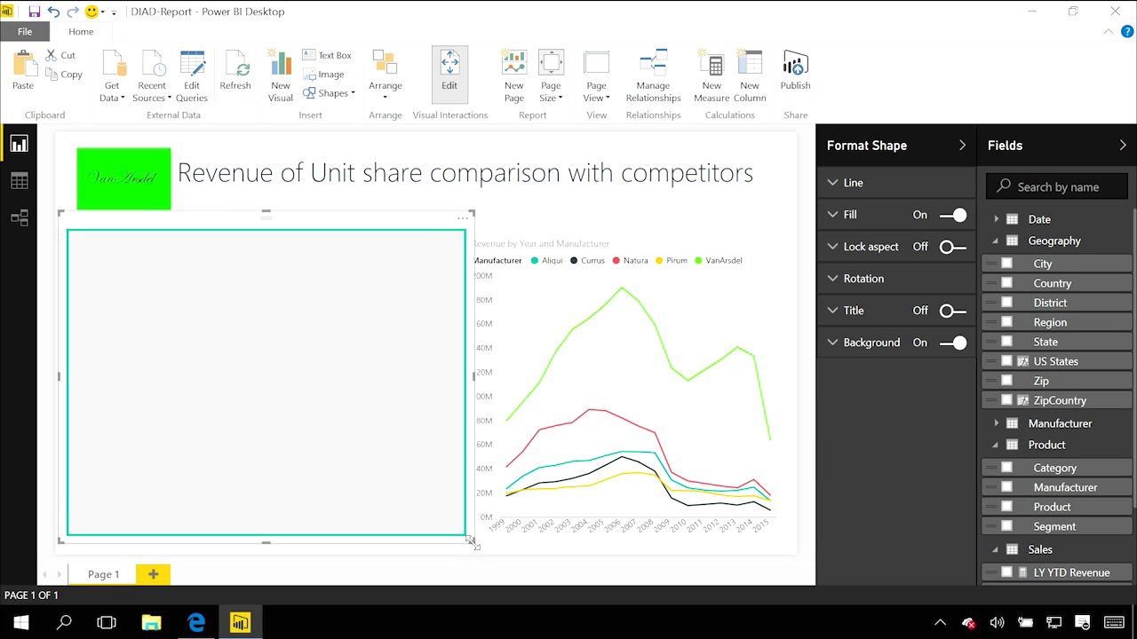
{"action": "left_click", "coordinate": [953, 215]}
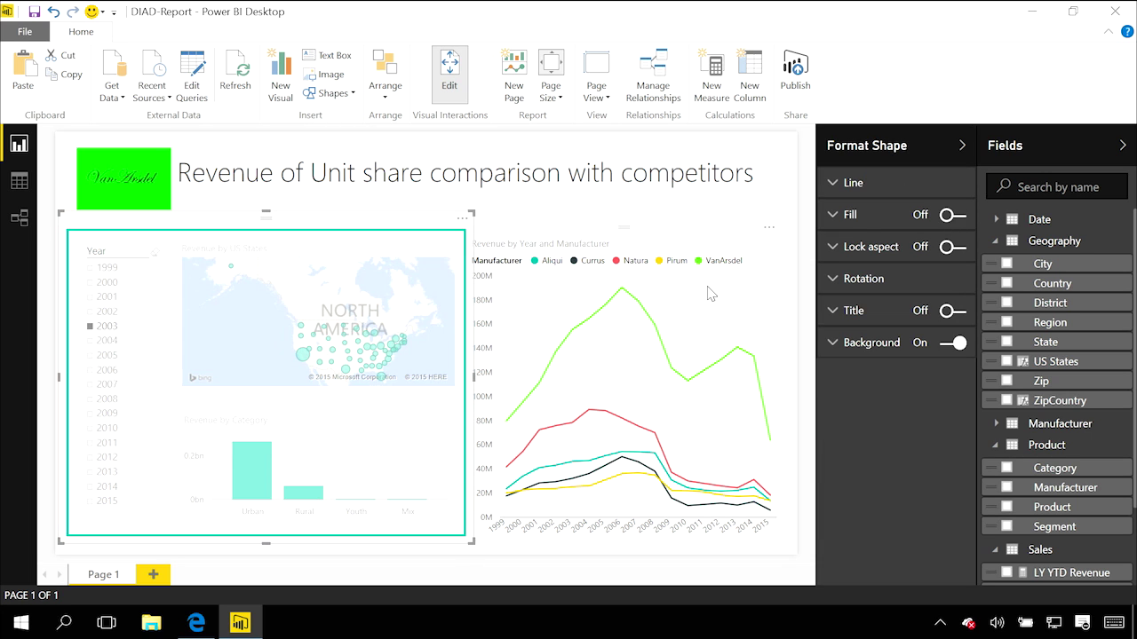
{"action": "left_click", "coordinate": [519, 208]}
{"action": "left_click", "coordinate": [784, 541]}
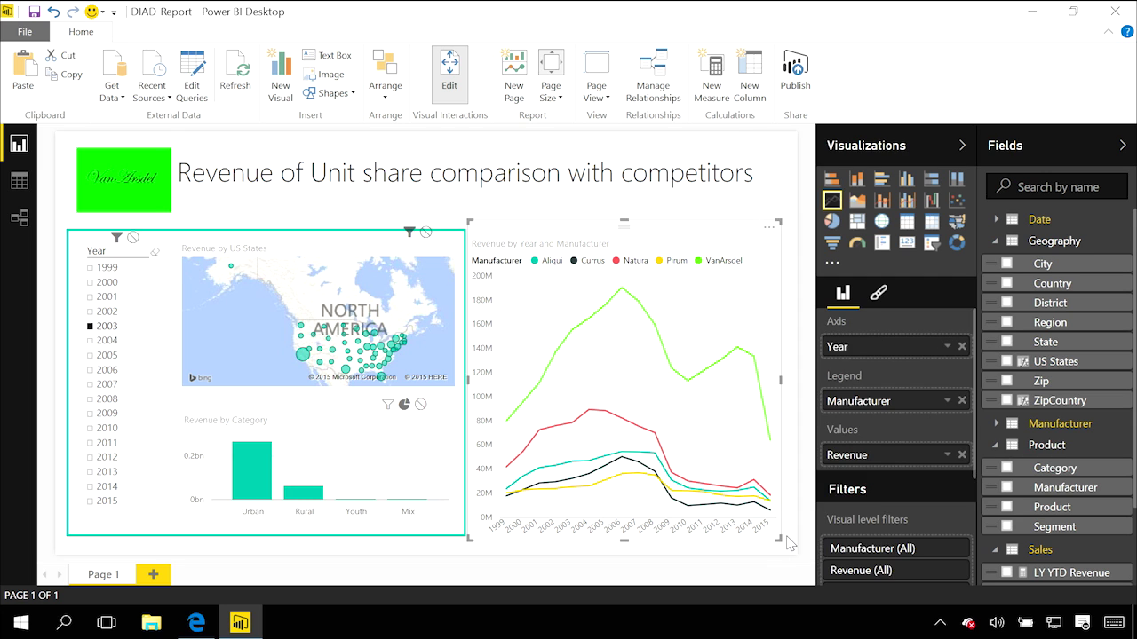